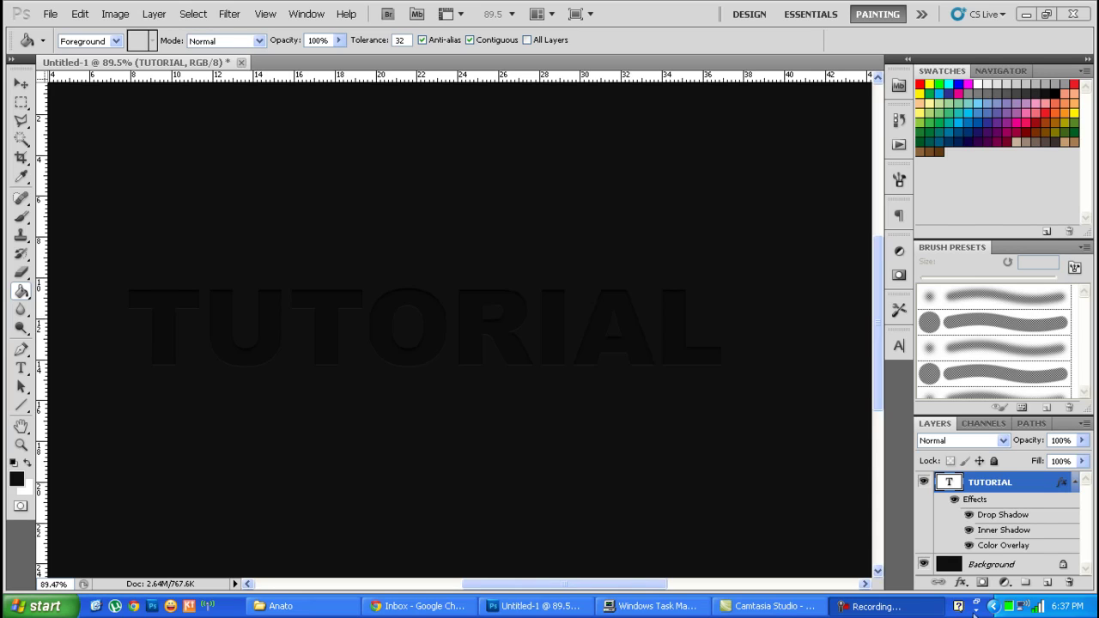
Step: Switch to Chrome and open My Channel from the YouTube account menu
left_click(418, 606)
left_click(862, 94)
left_click(832, 135)
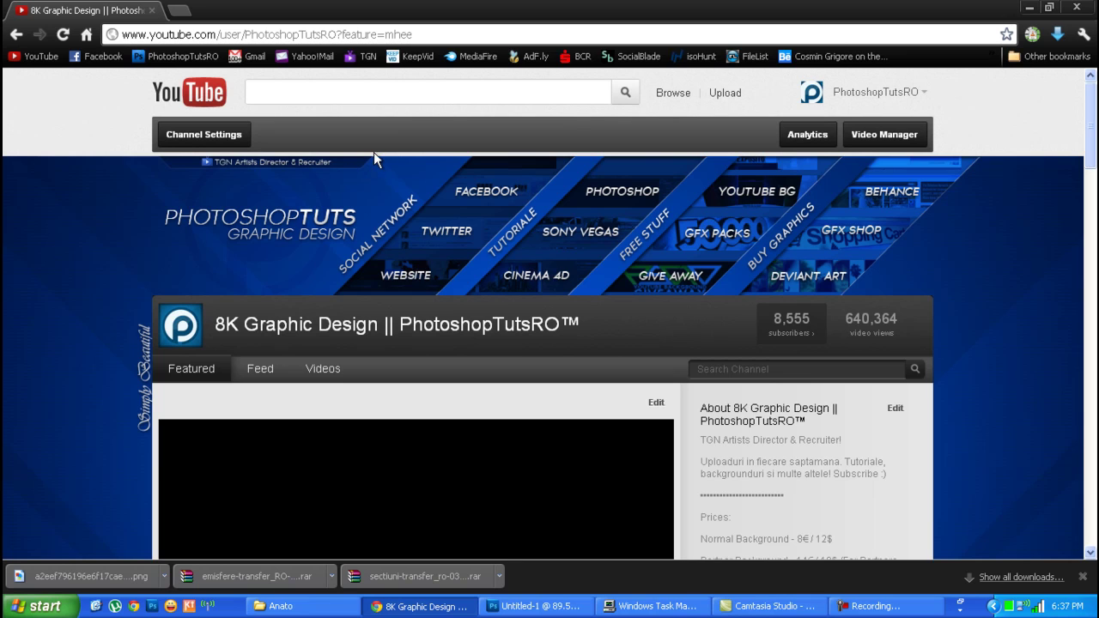
Step: Reload the YouTube channel page with F5, then return to the Photoshop Untitled-1 document
scroll(352, 391, "down", 1)
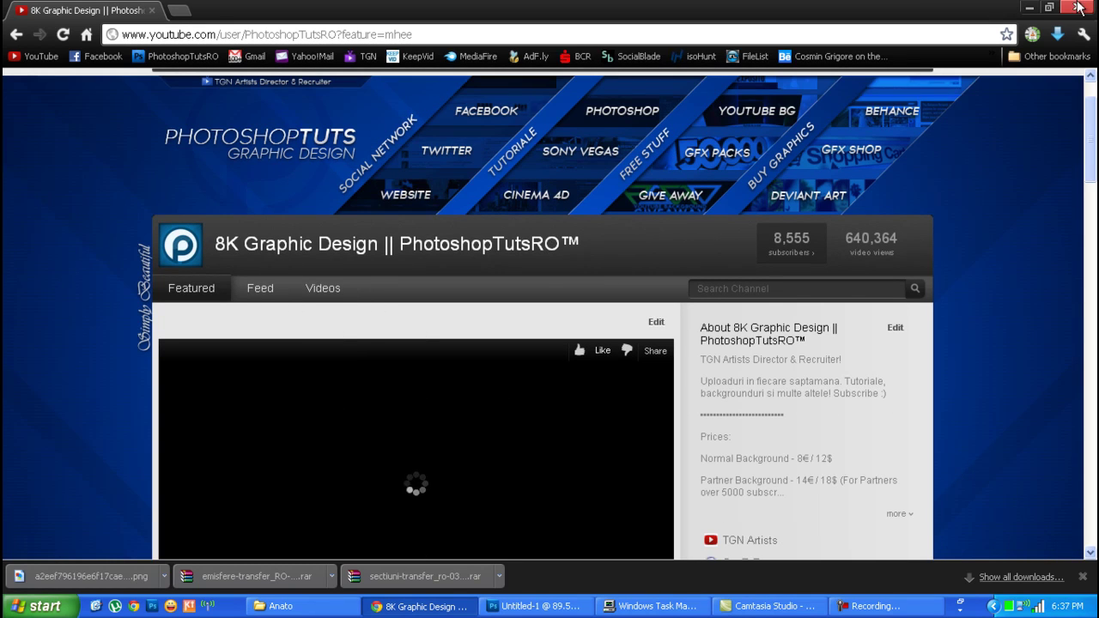
key("F5")
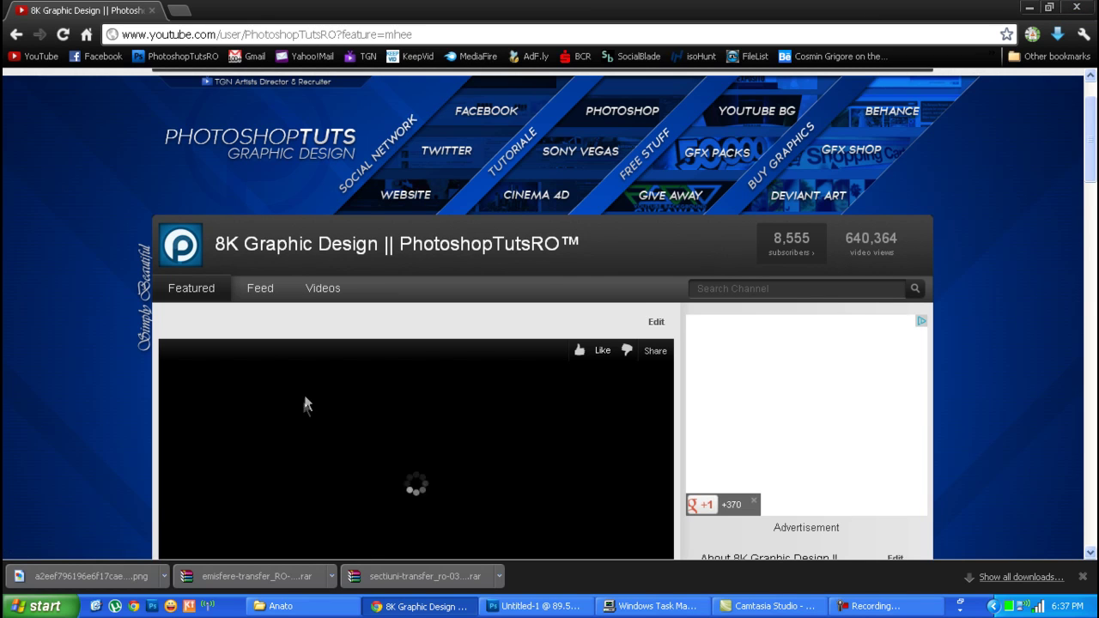
scroll(305, 404, "down", 2)
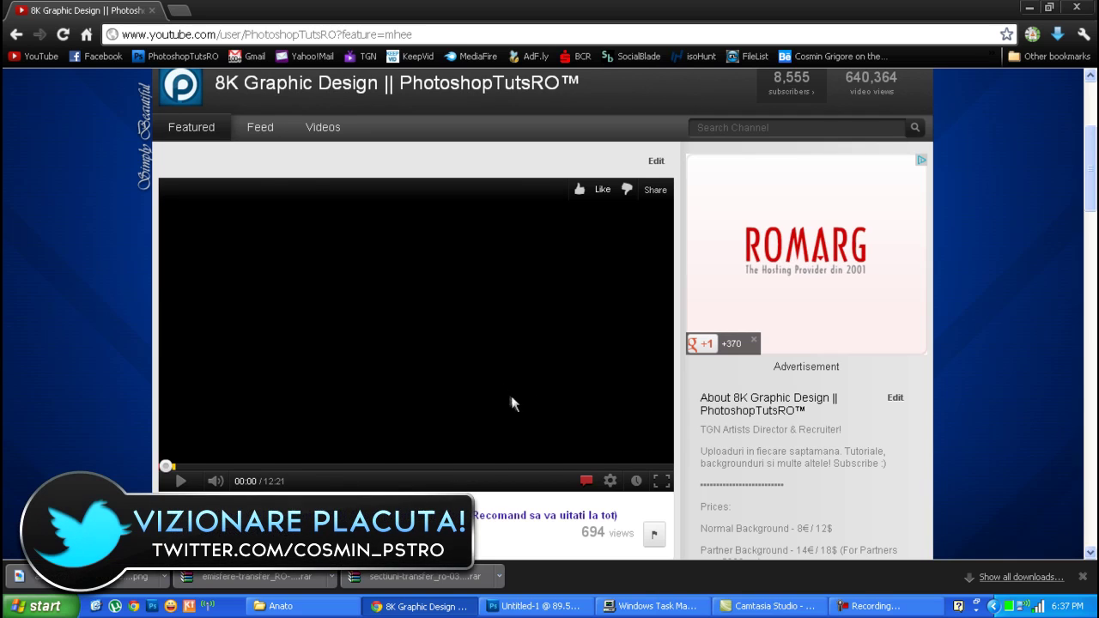
left_click(546, 608)
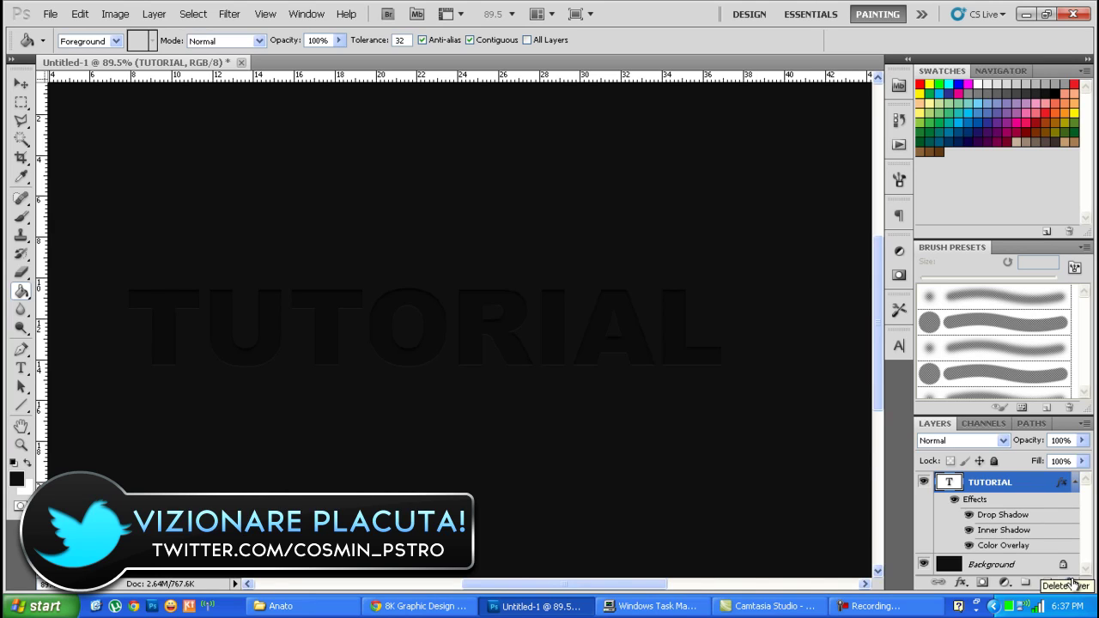
Step: Delete the old TUTORIAL text layer and begin a new text entry
left_click(1070, 583)
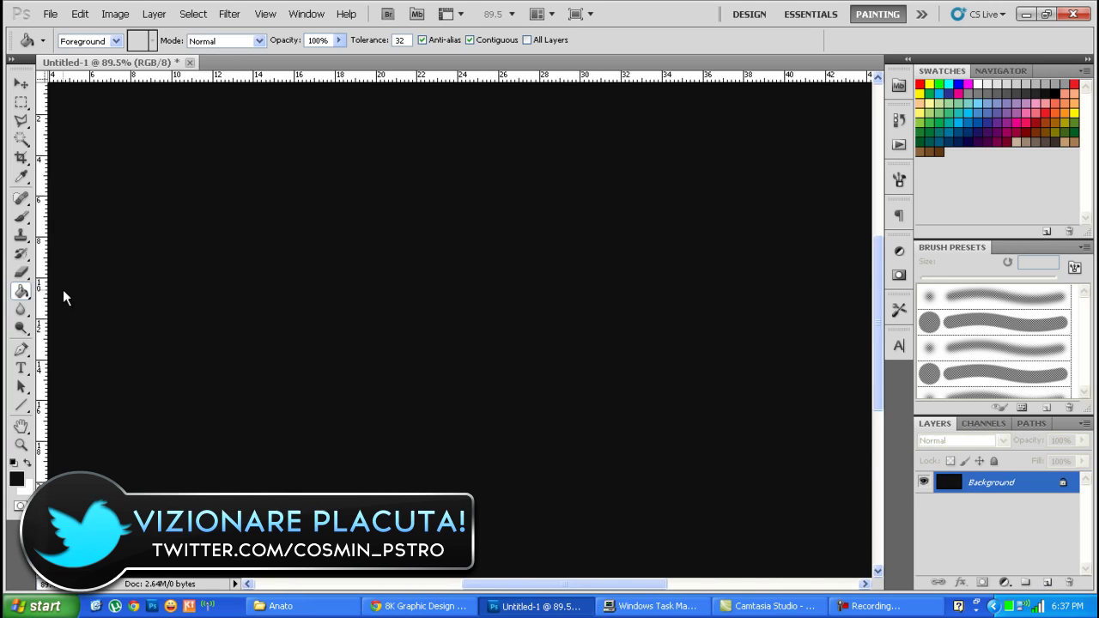
key("t")
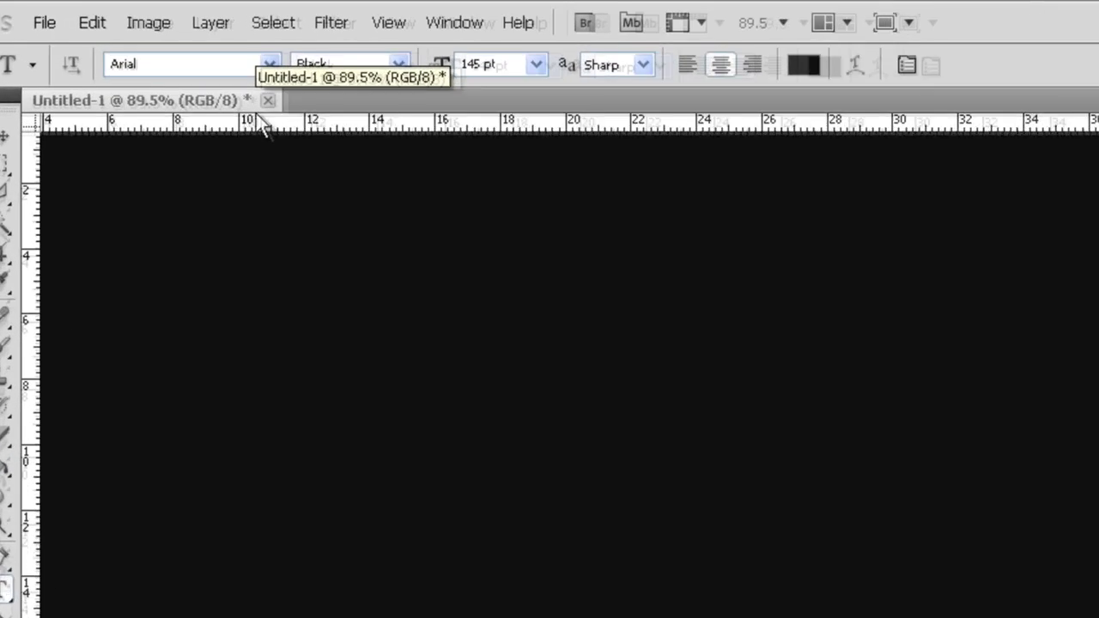
left_click(447, 592)
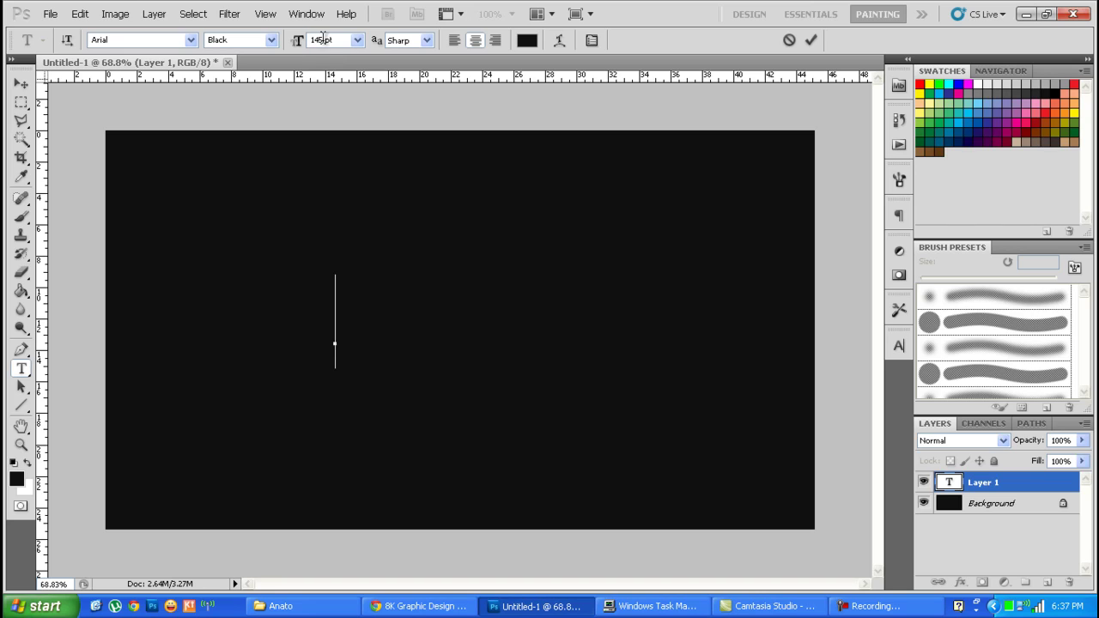
Step: Set anti-aliasing to Smooth and type 'Photoshop' near the canvas centre
left_click(427, 41)
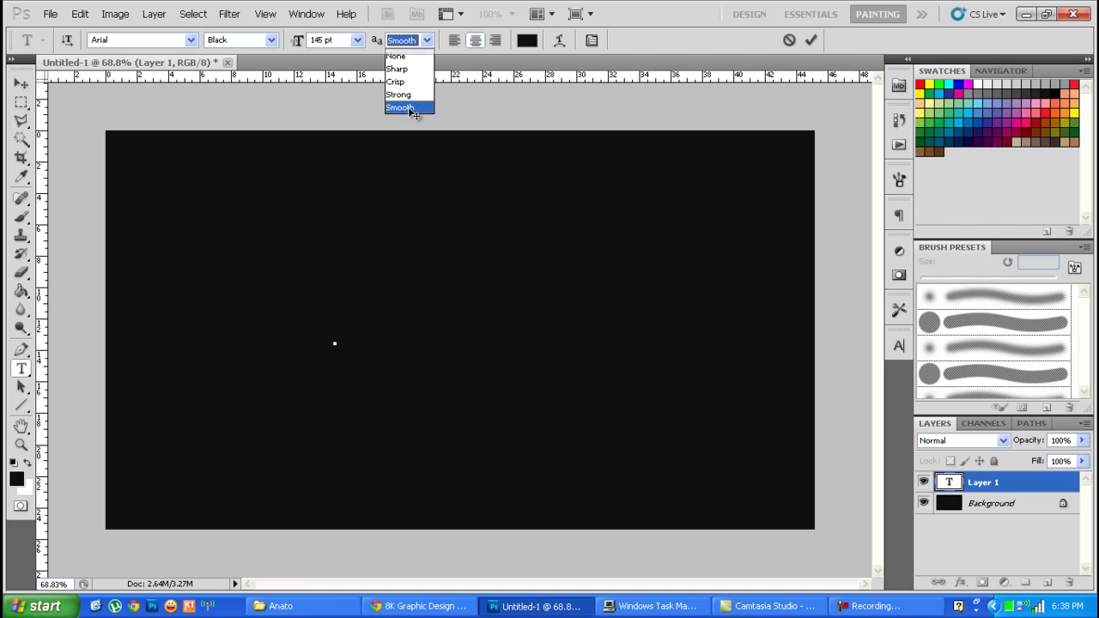
left_click(409, 108)
left_click(335, 339)
type("Photoshop")
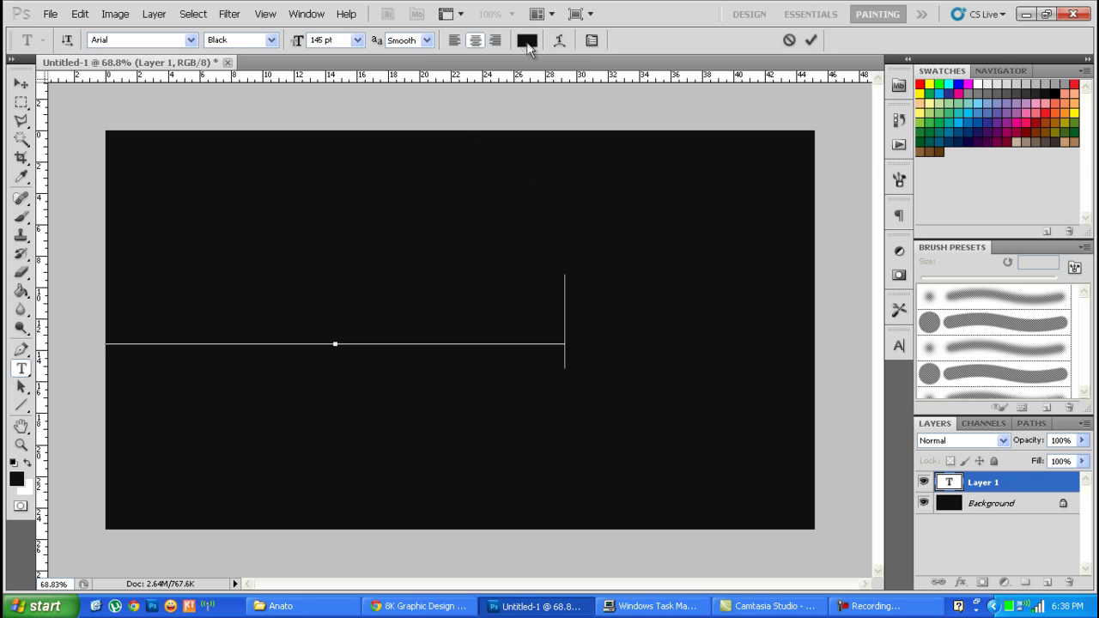
left_click(527, 40)
Step: Give the text a very dark grey colour and shift it toward the centre
left_click_drag(692, 368, 678, 393)
left_click(506, 369)
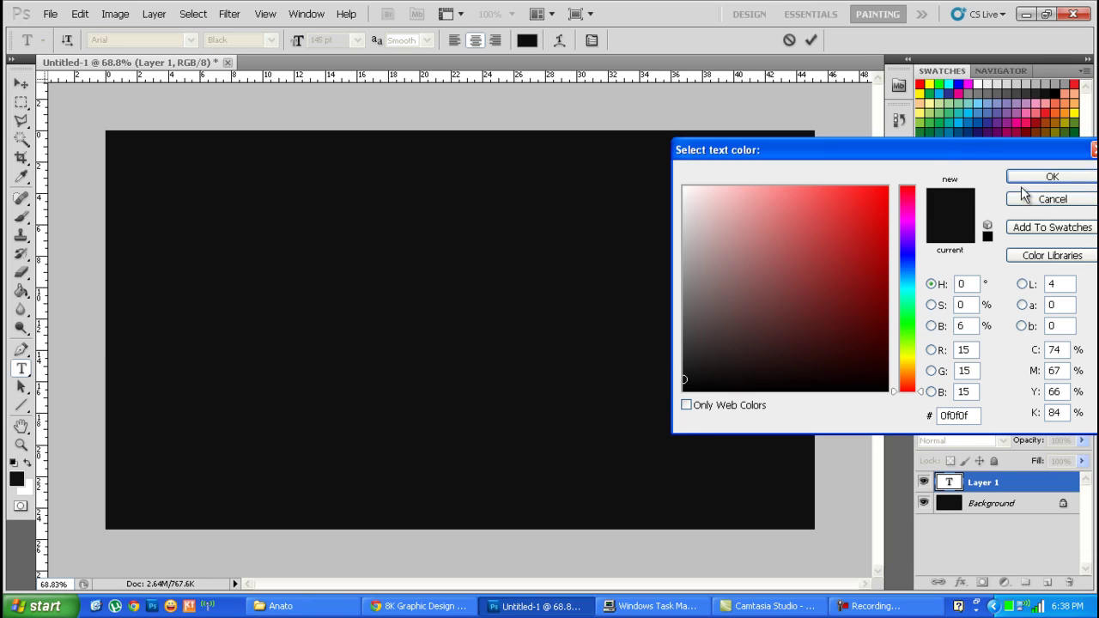
left_click(1052, 176)
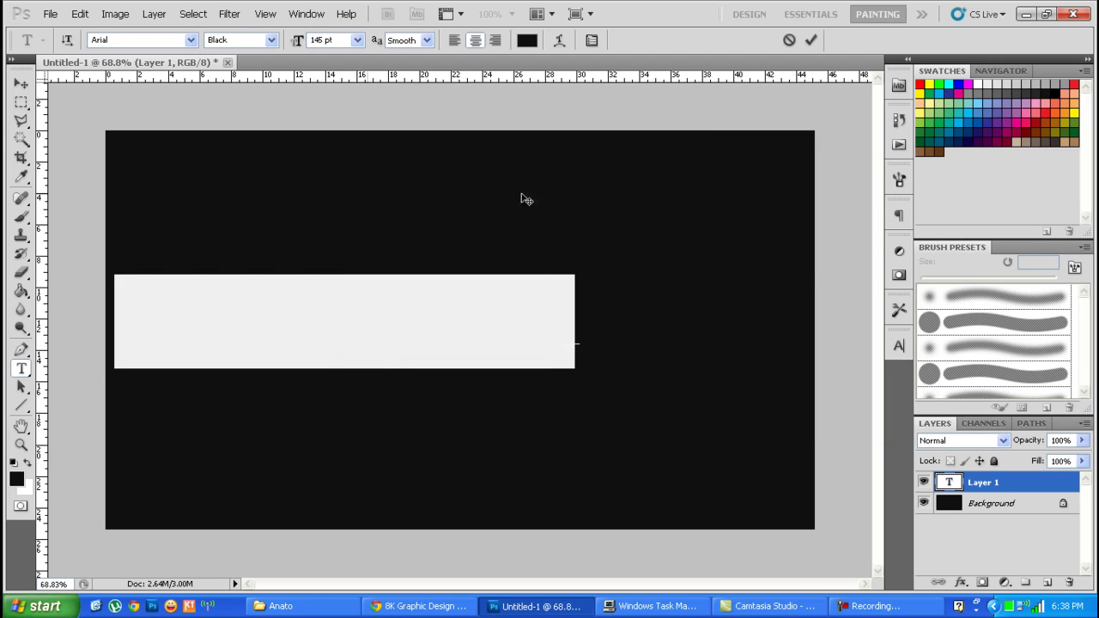
left_click_drag(498, 198, 530, 199)
Step: Refine the text colour to near-black grey #131313
left_click(527, 40)
left_click(684, 391)
left_click_drag(685, 373, 681, 378)
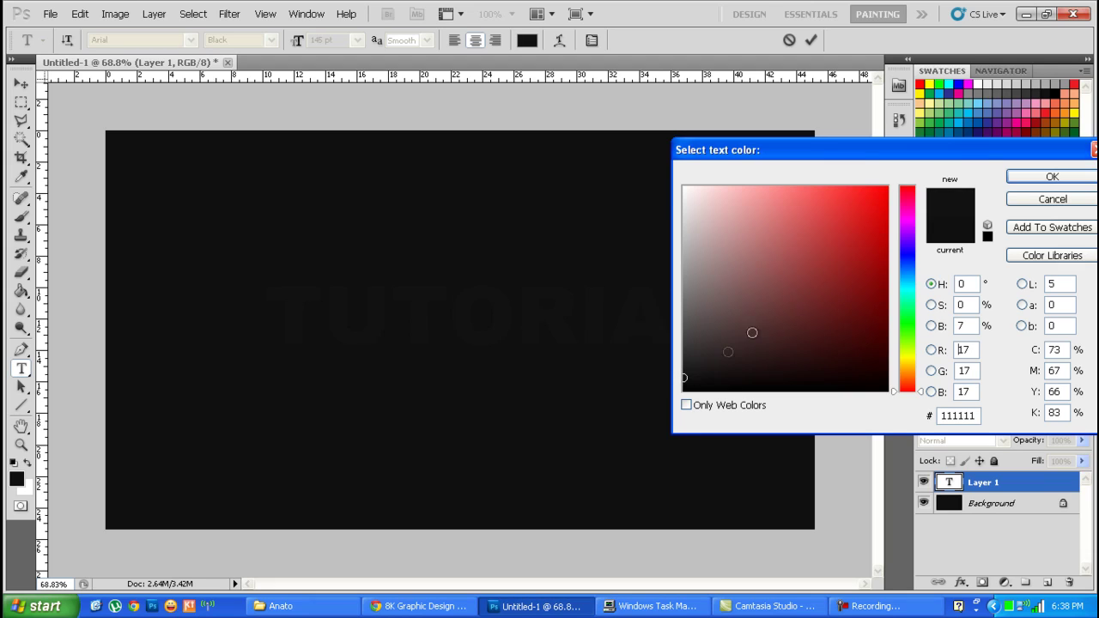
left_click(680, 372)
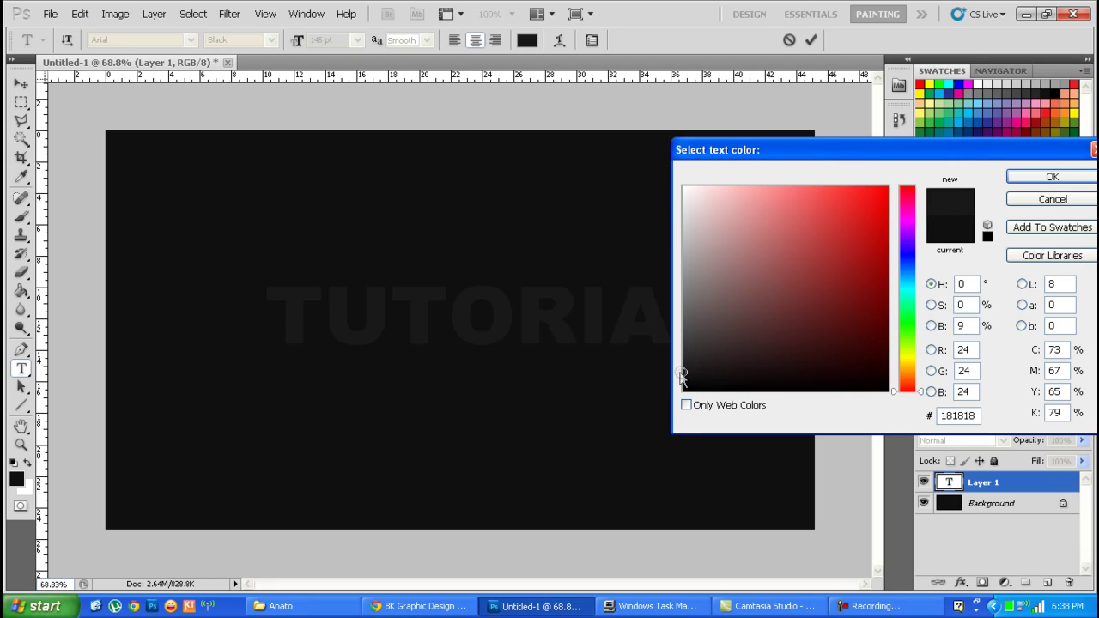
left_click_drag(683, 371, 684, 375)
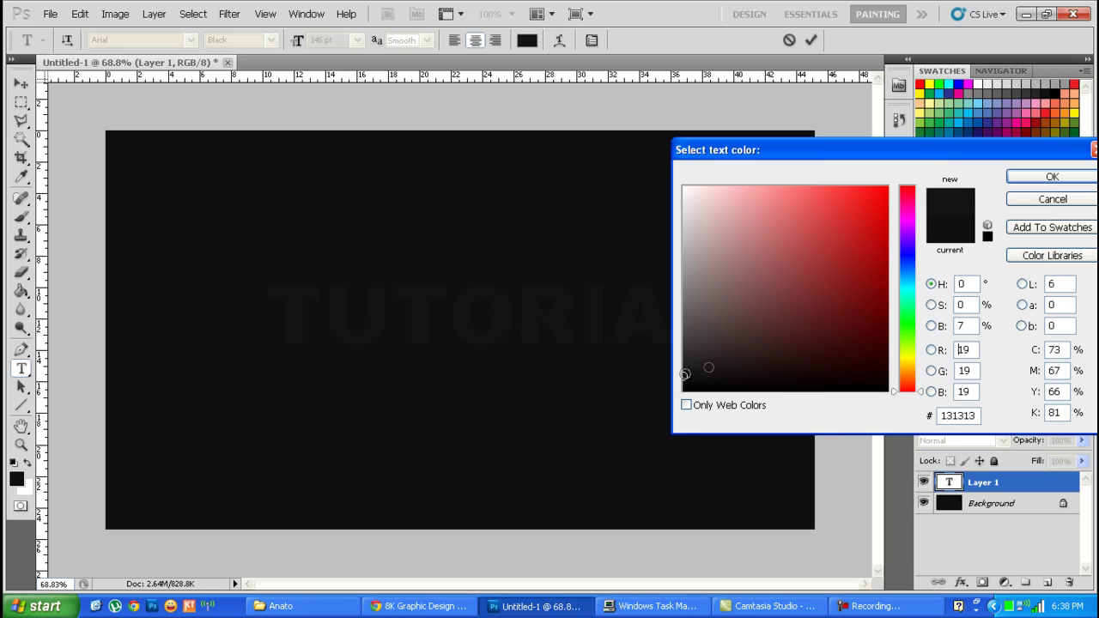
left_click(1034, 179)
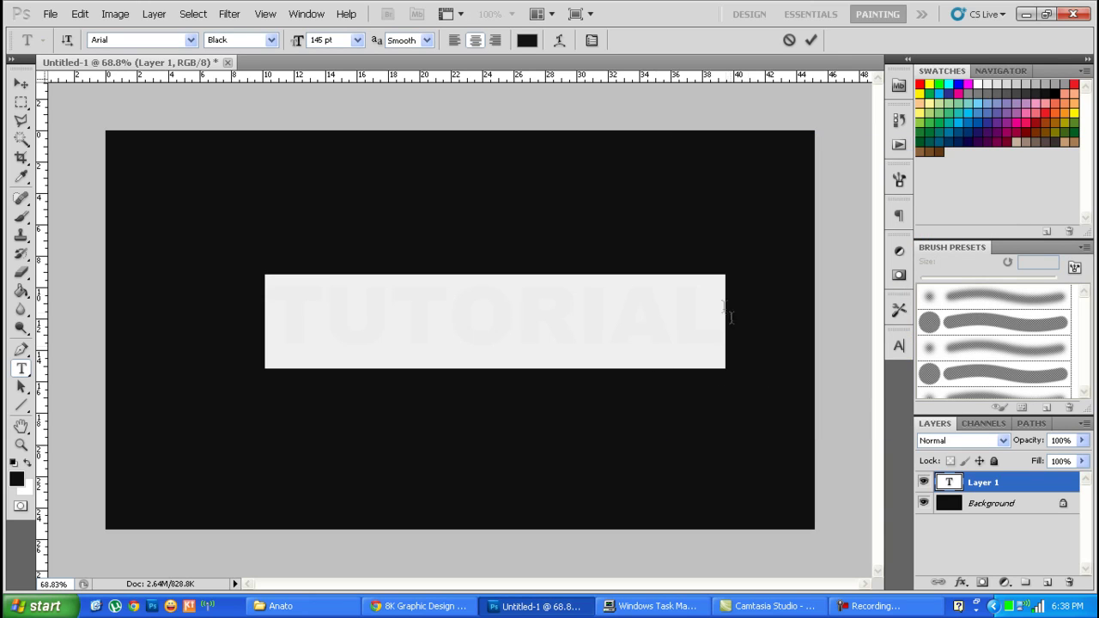
Step: Commit the TUTORIAL text and move it to the canvas centre
left_click(811, 39)
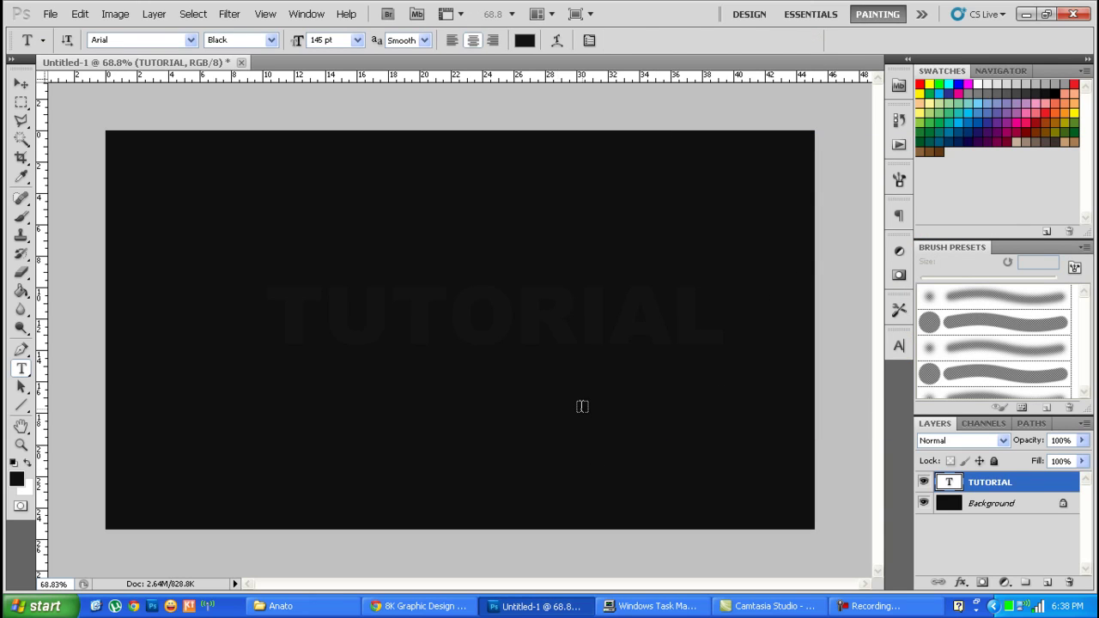
key("v")
left_click_drag(591, 376, 557, 349)
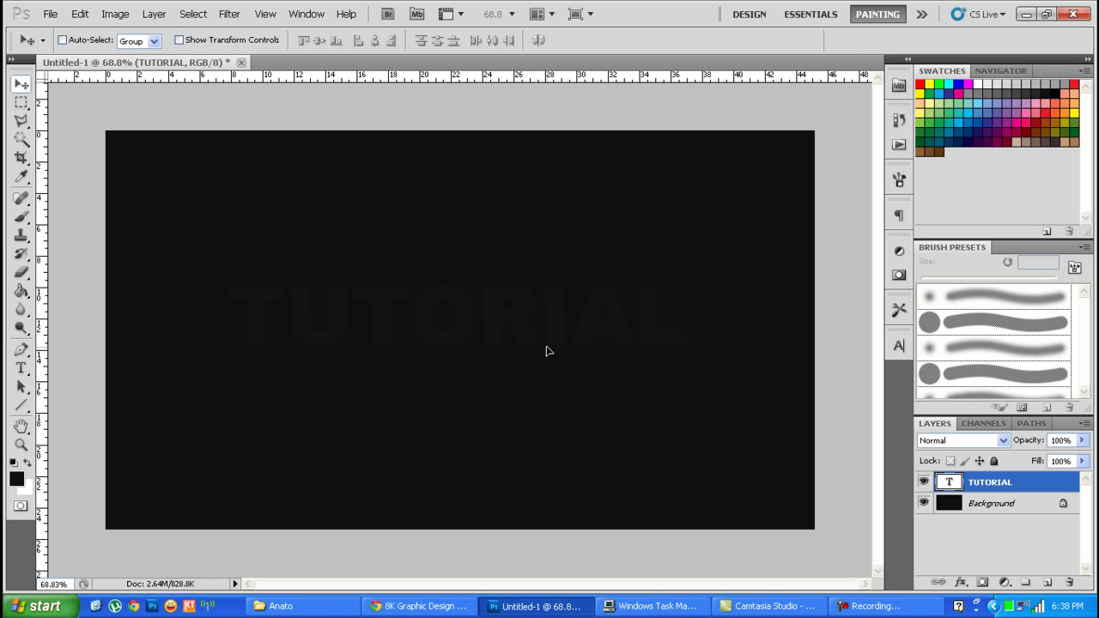
Step: Add an Inner Shadow to TUTORIAL without global light, at a 90° angle
double_click(1047, 485)
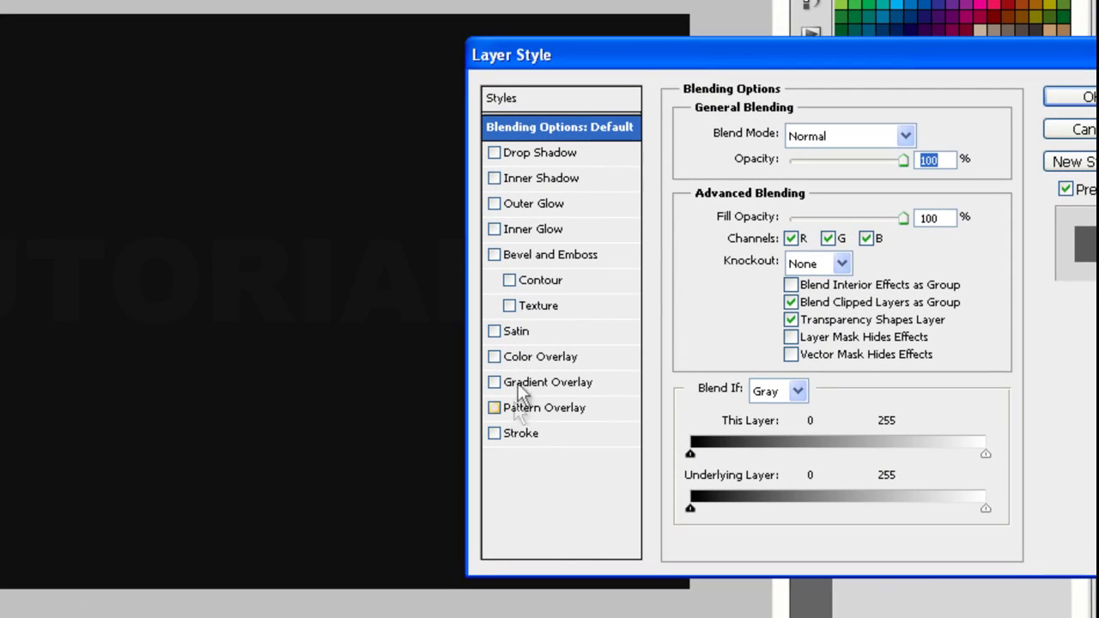
left_click(520, 174)
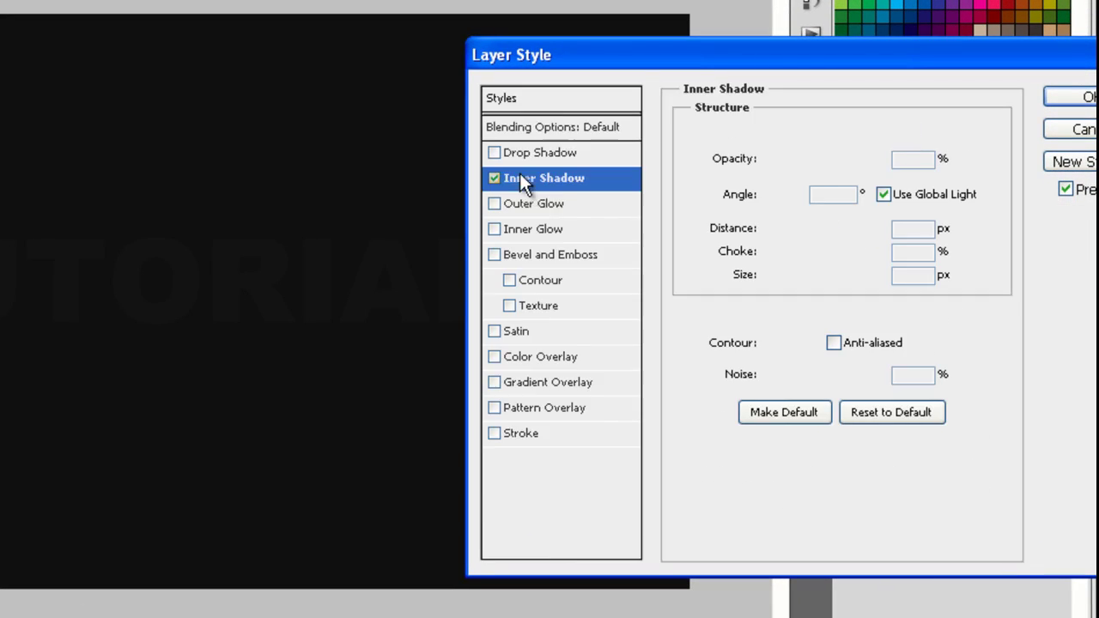
left_click(885, 196)
type("90")
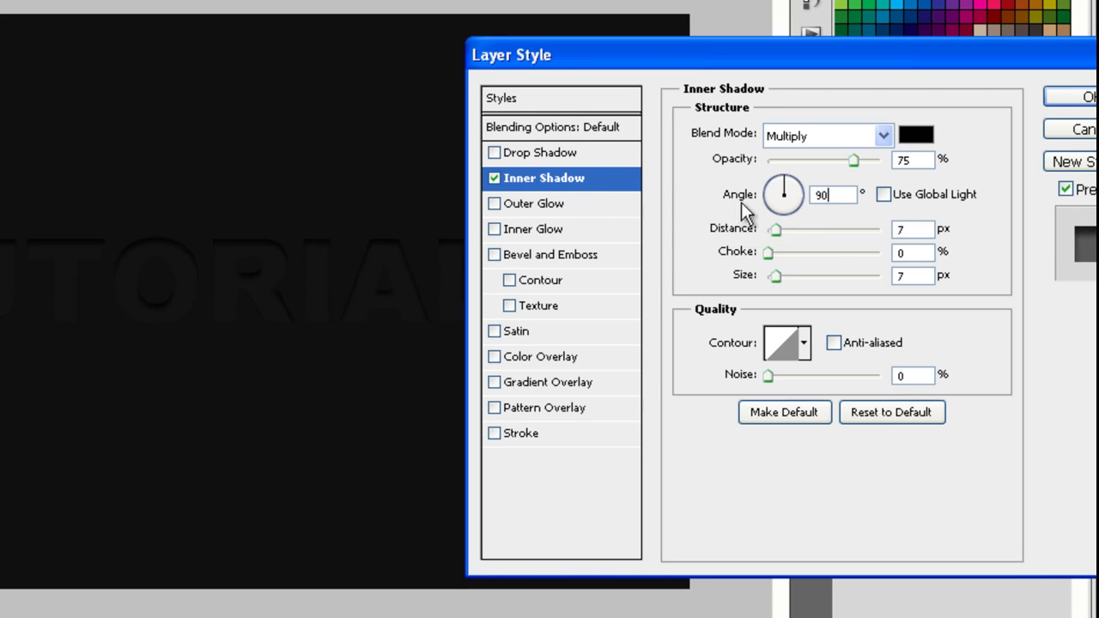
Step: Set the inner shadow Distance to 3 px and Size to 6 px
double_click(904, 229)
type("3")
double_click(903, 273)
type("5")
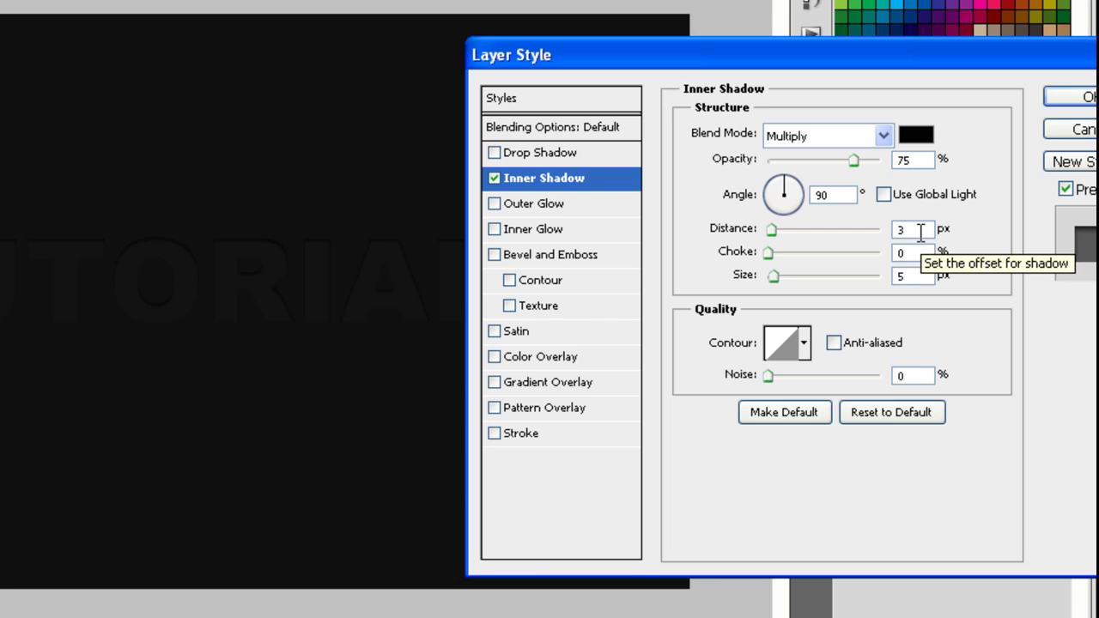
left_click_drag(919, 232, 882, 229)
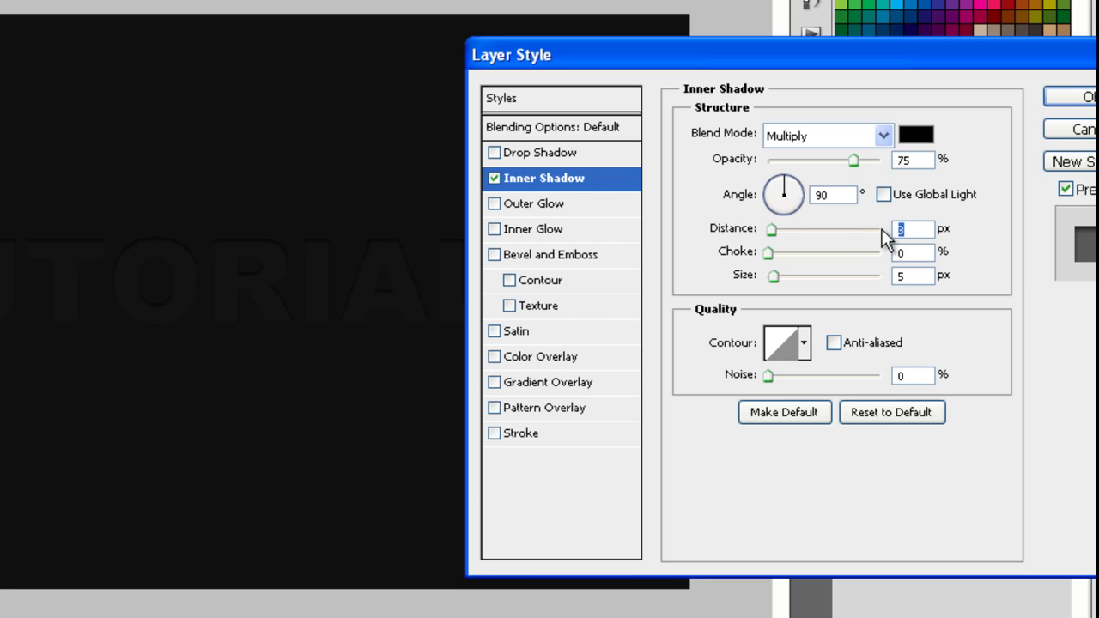
type("4")
key("Tab")
key("Tab")
type("6")
type("3")
Step: Enable a Normal-mode drop shadow on TUTORIAL with a pure white colour
left_click(530, 152)
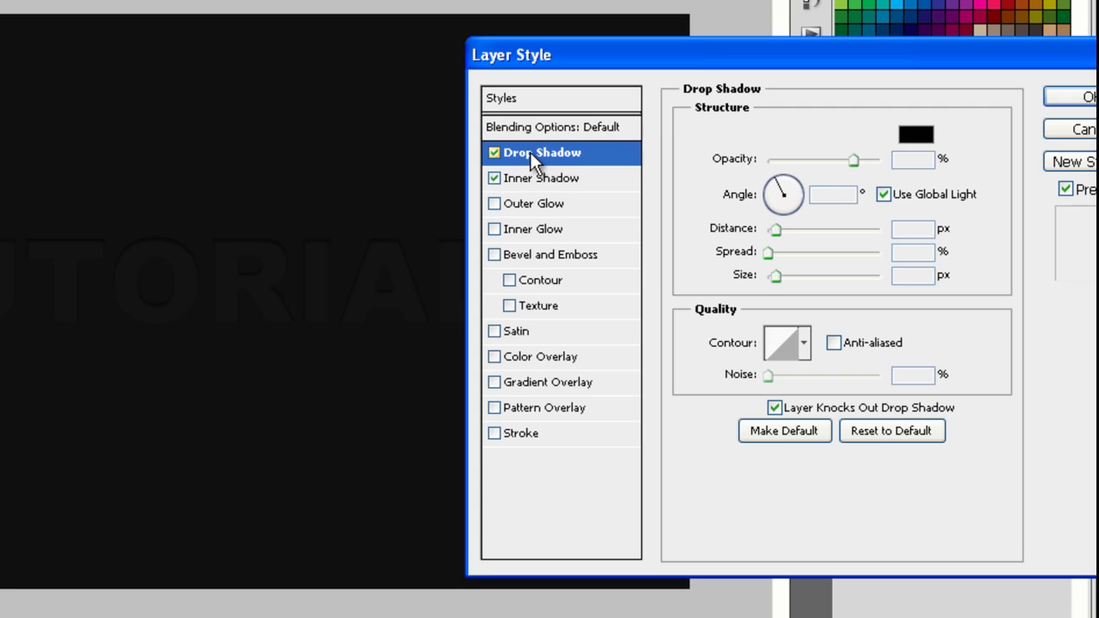
left_click(867, 137)
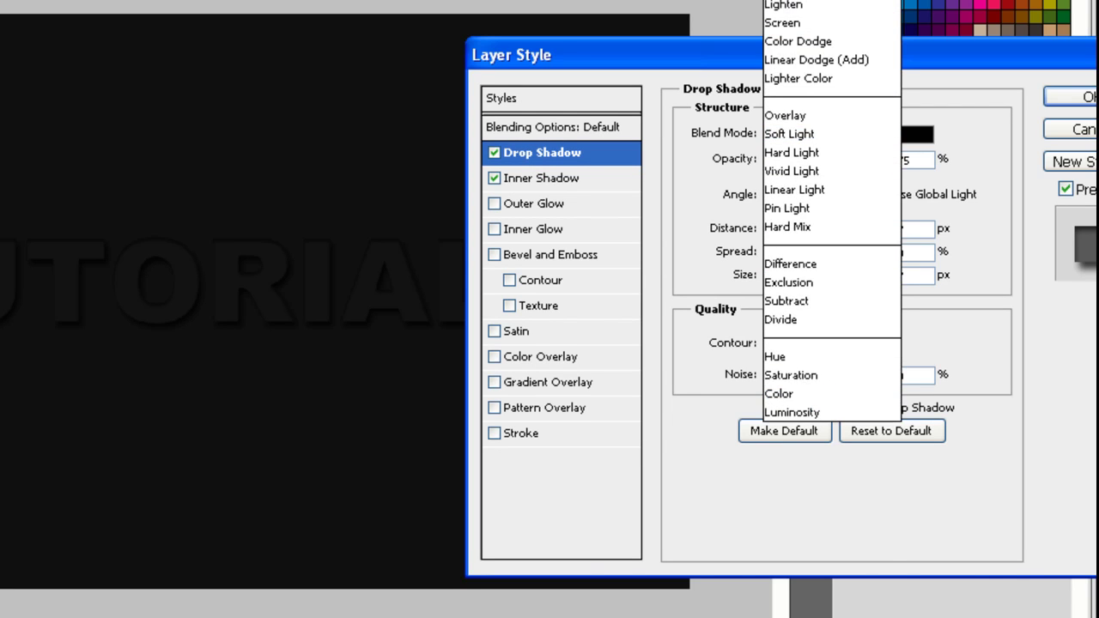
left_click(909, 134)
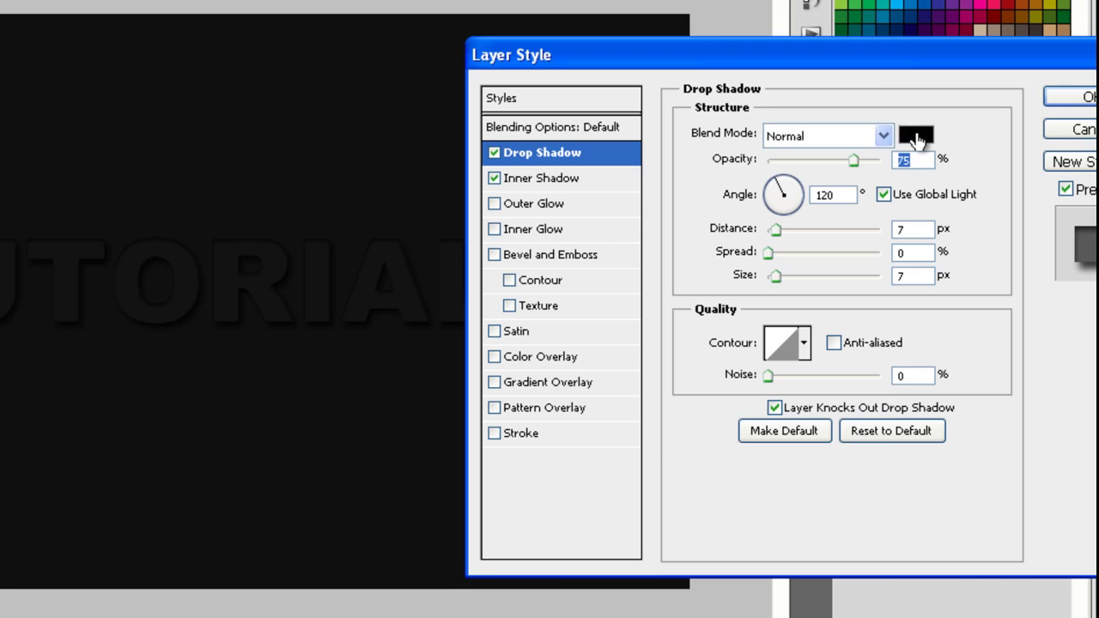
left_click(909, 134)
left_click(504, 97)
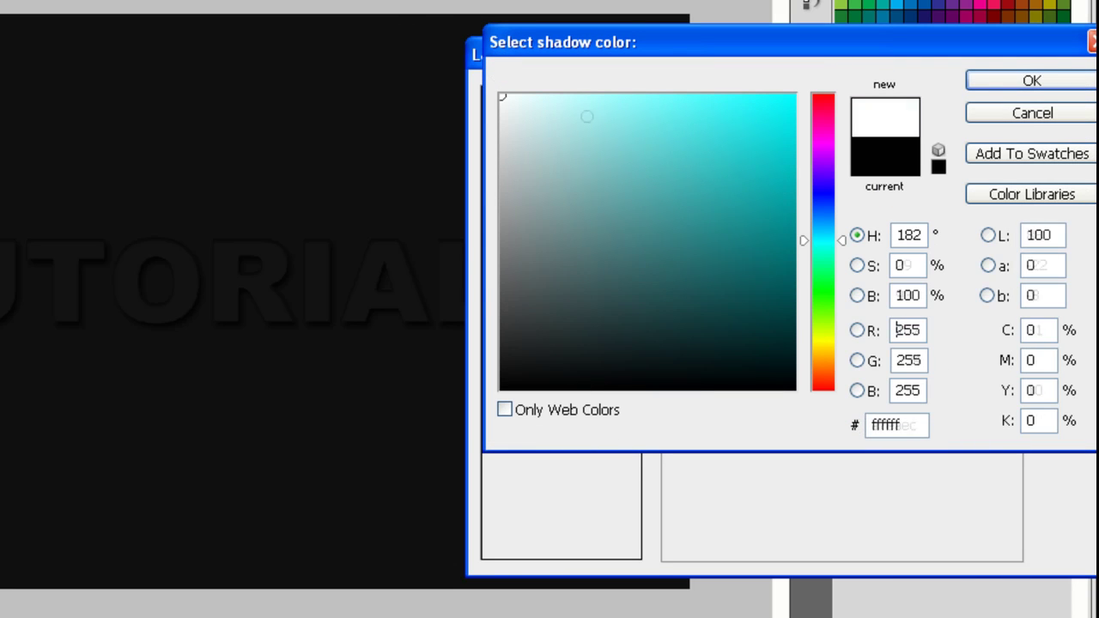
left_click(1006, 84)
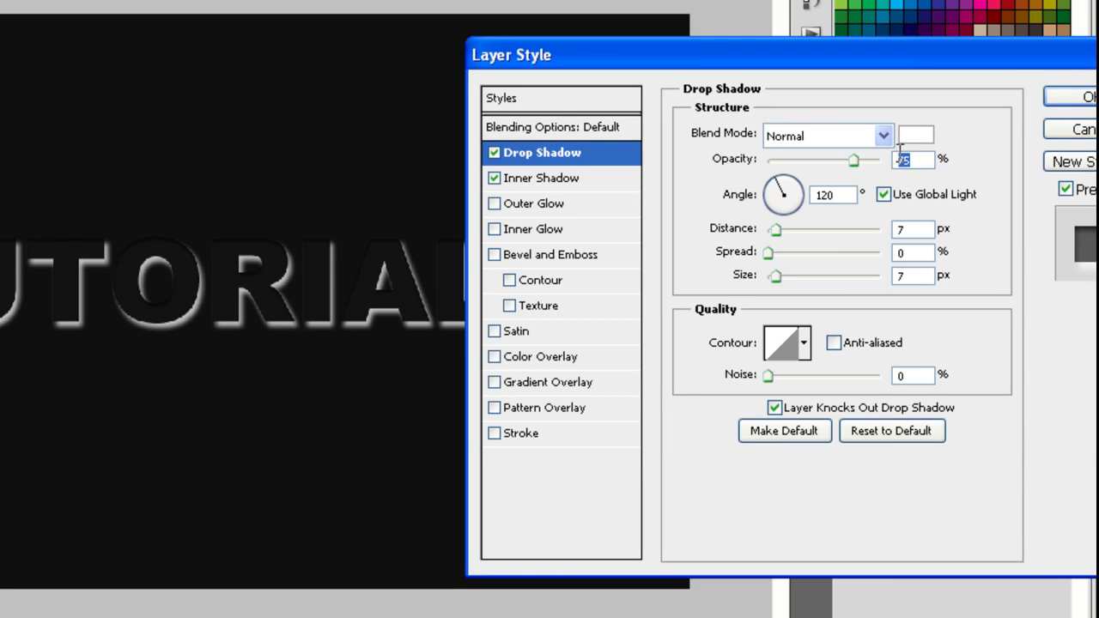
Step: Set the drop shadow to 90°, 1 px distance, 0 px size and 20% opacity, without global light
left_click(883, 194)
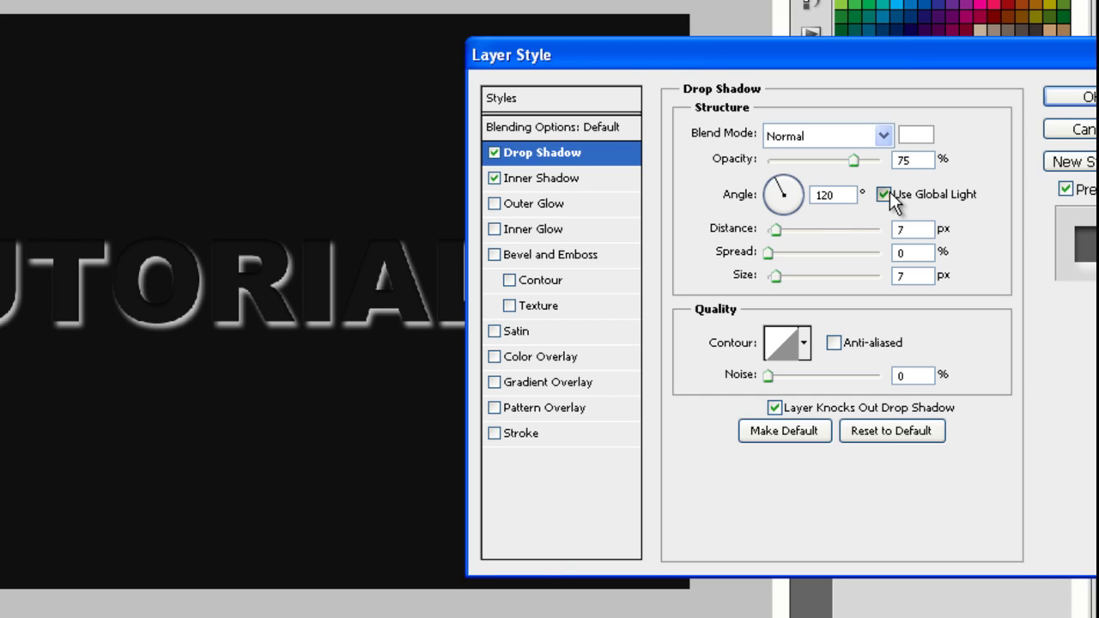
double_click(846, 192)
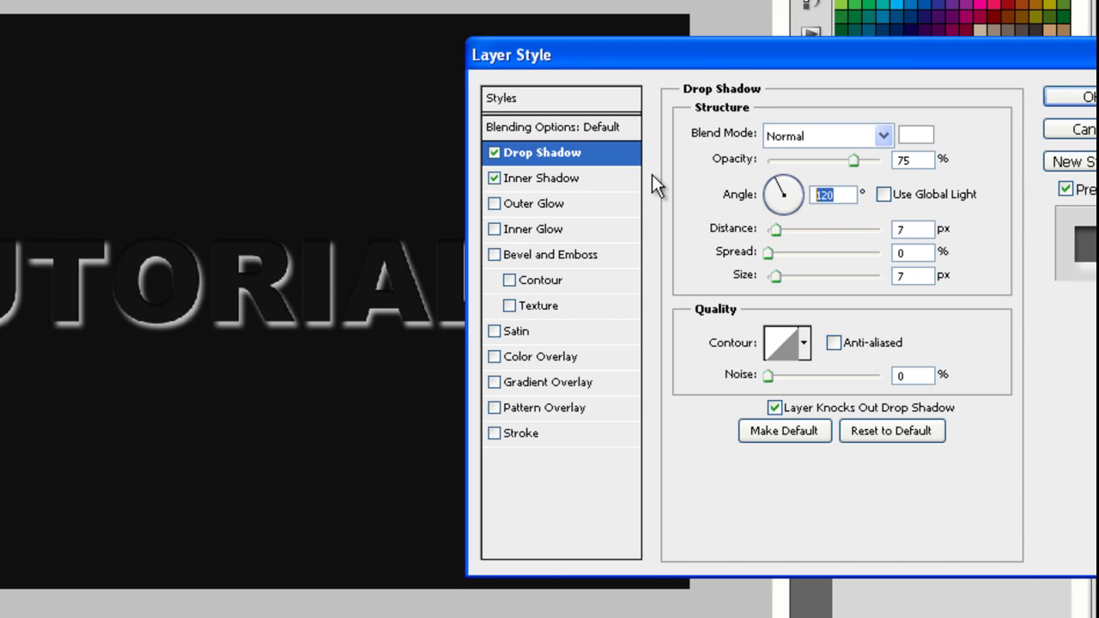
type("90")
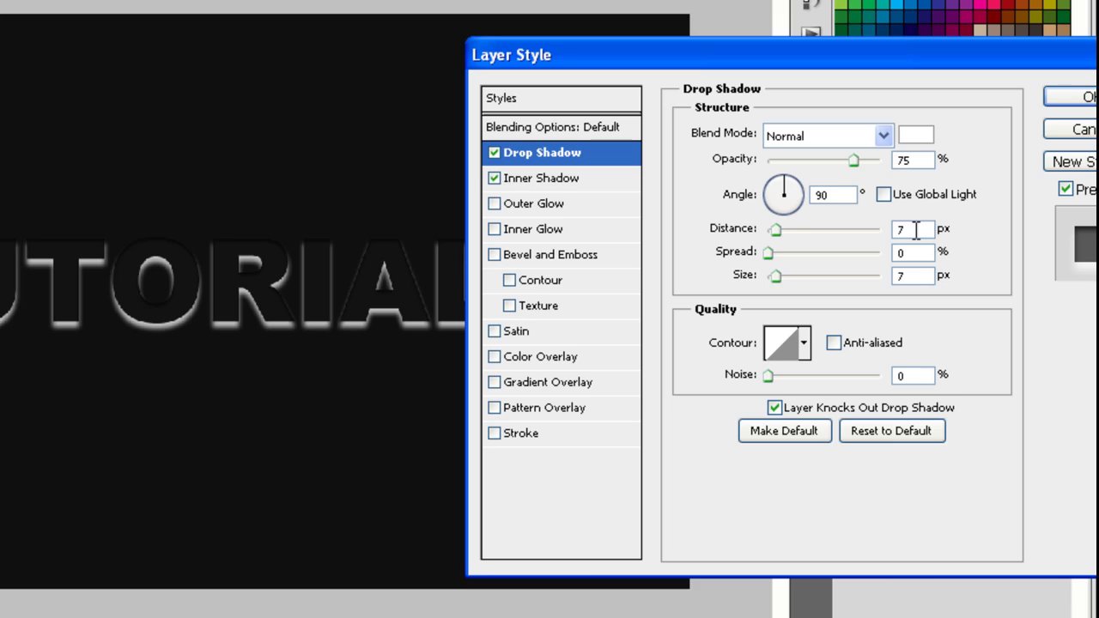
type("1")
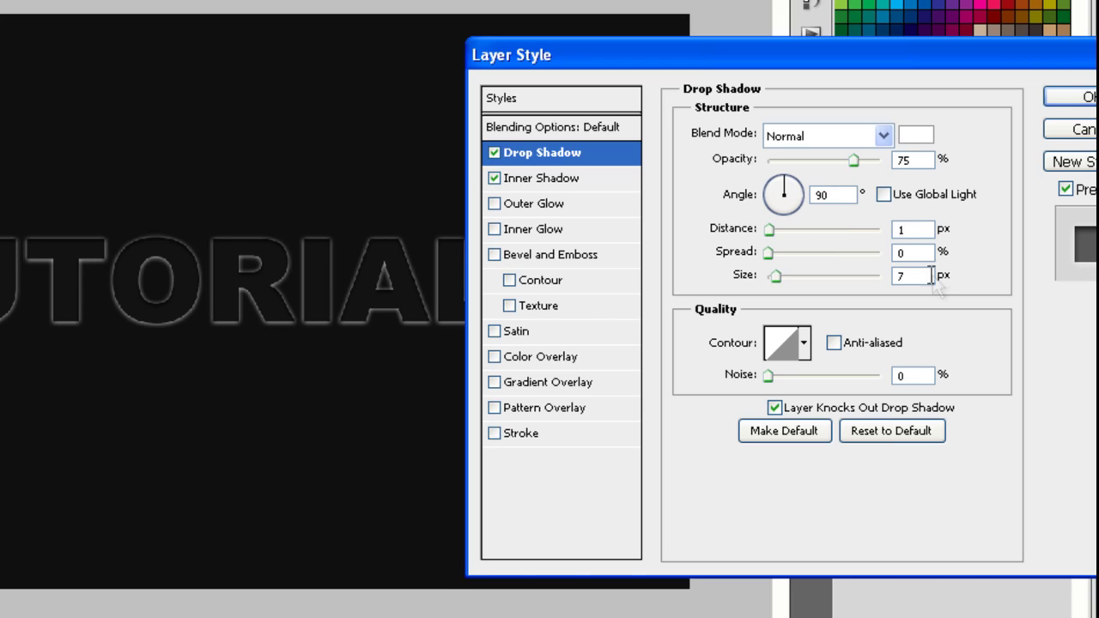
double_click(925, 275)
type("0")
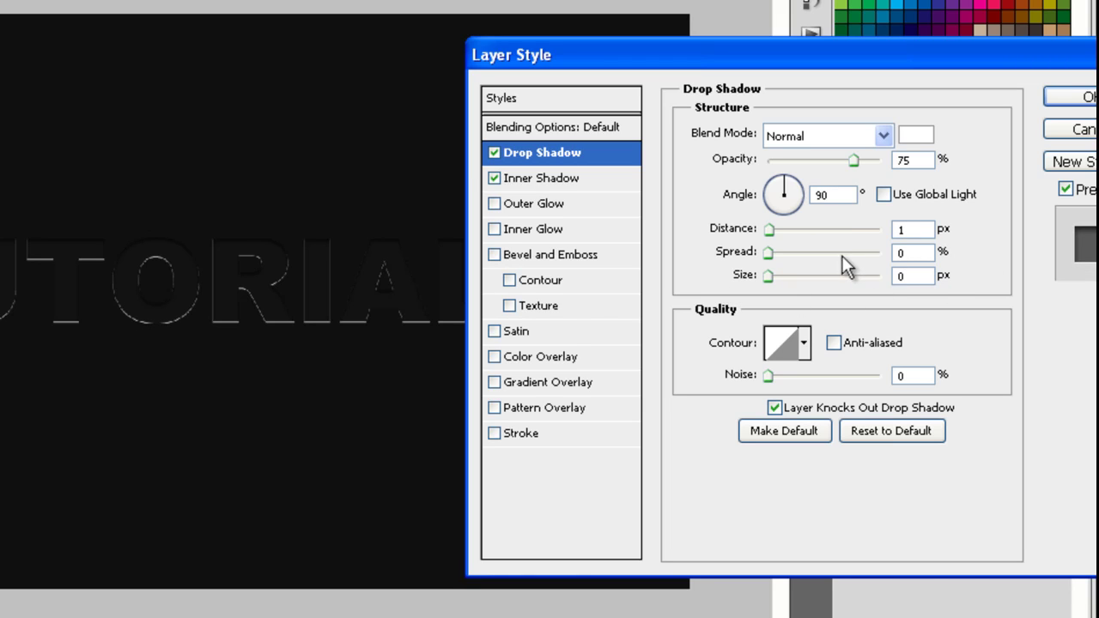
left_click(784, 162)
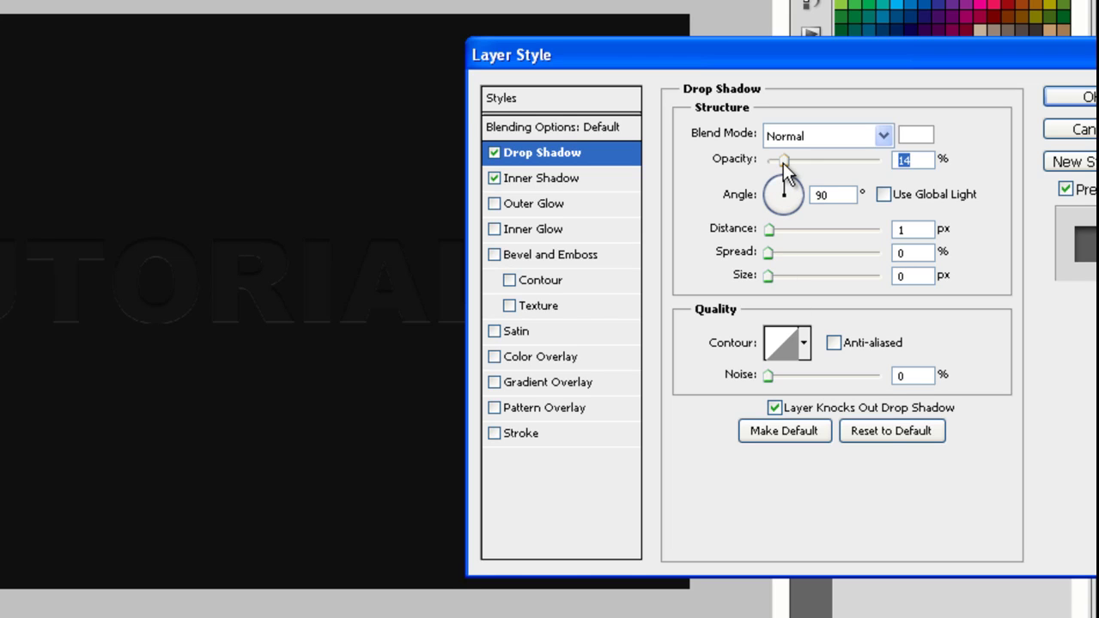
left_click_drag(783, 163, 775, 161)
left_click_drag(774, 160, 797, 160)
Step: Apply the style, then reopen Inner Shadow and change its Size to 5 px
left_click(1074, 97)
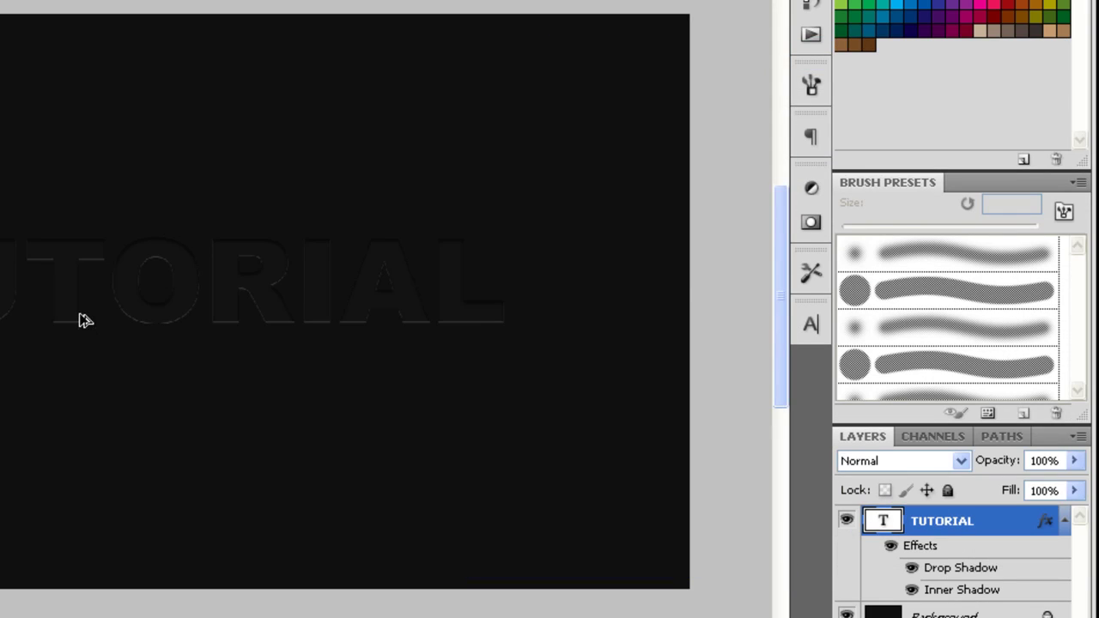
key("ctrl+plus")
scroll(39, 303, "down", 1)
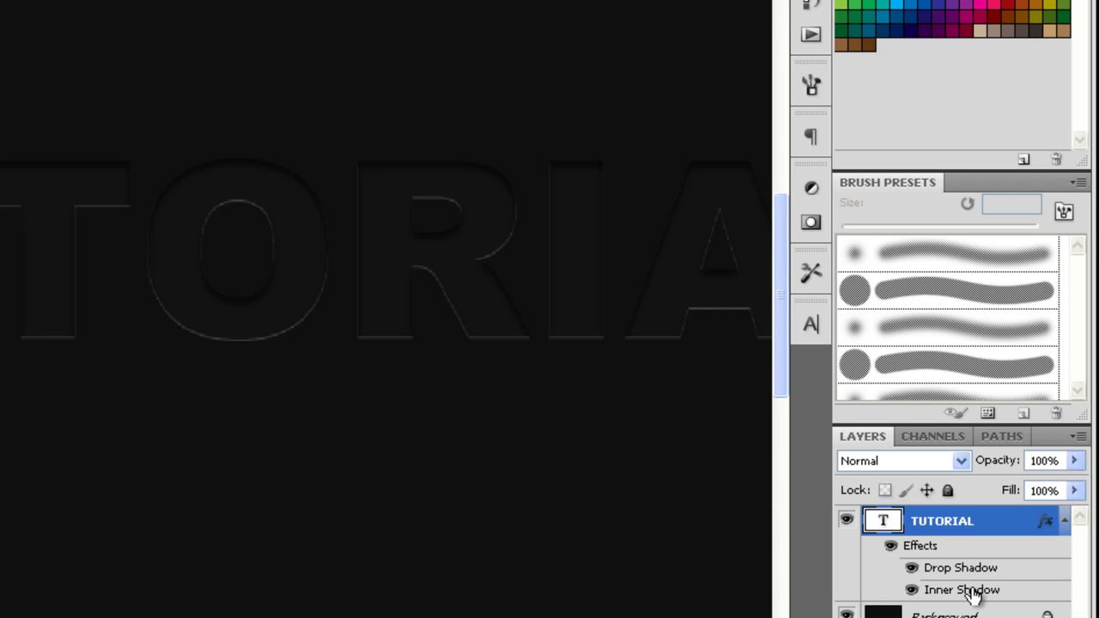
double_click(969, 591)
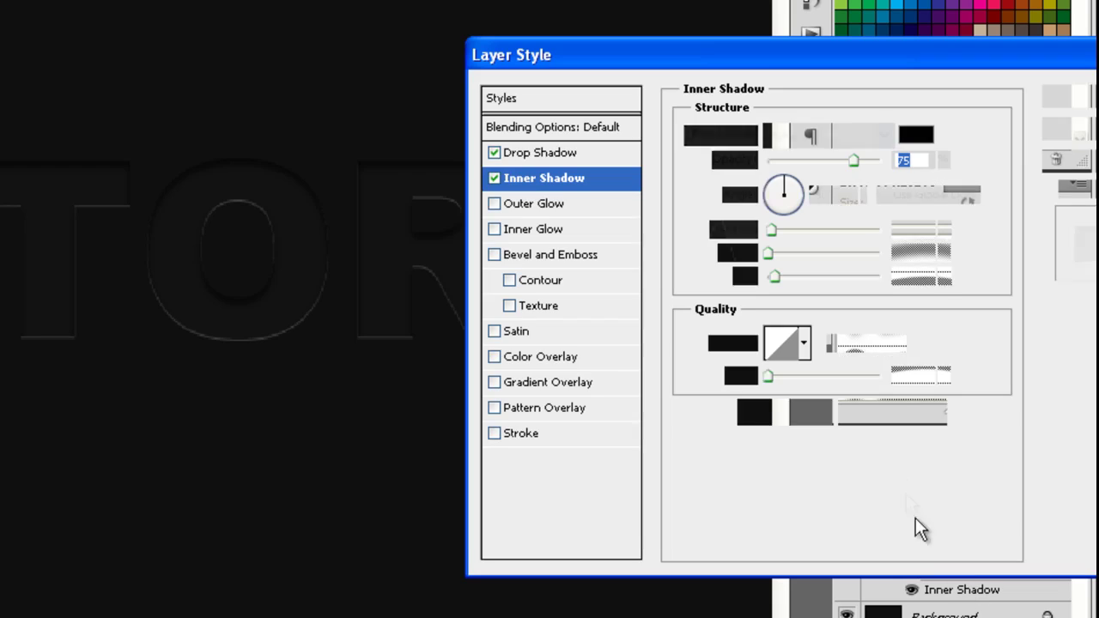
double_click(903, 276)
type("5")
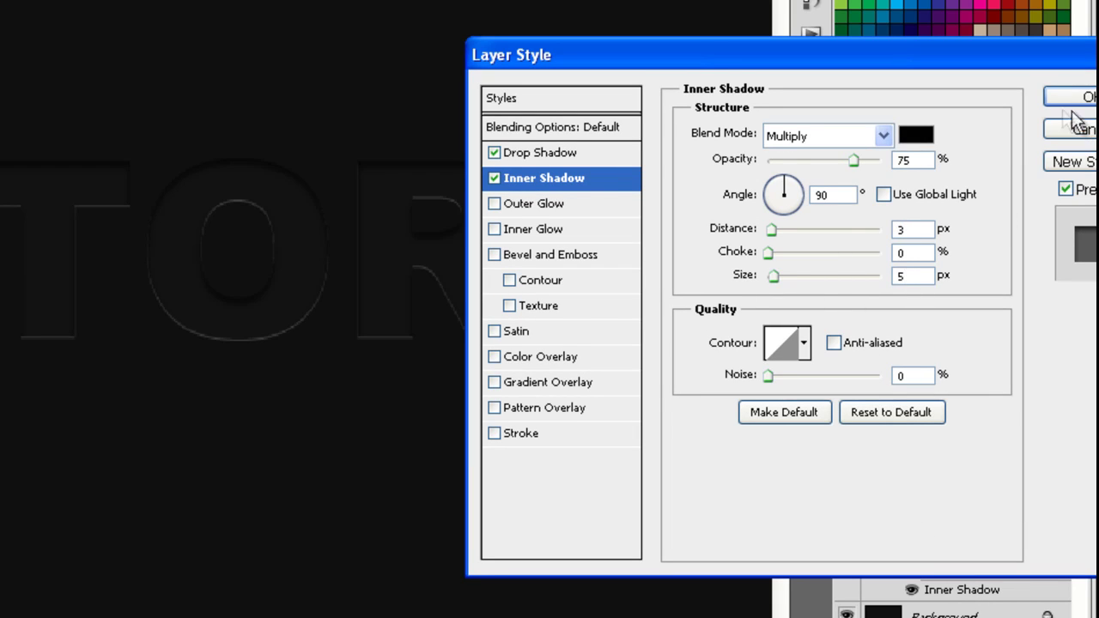
Step: Lower the white drop shadow's opacity to about 12%
left_click(602, 152)
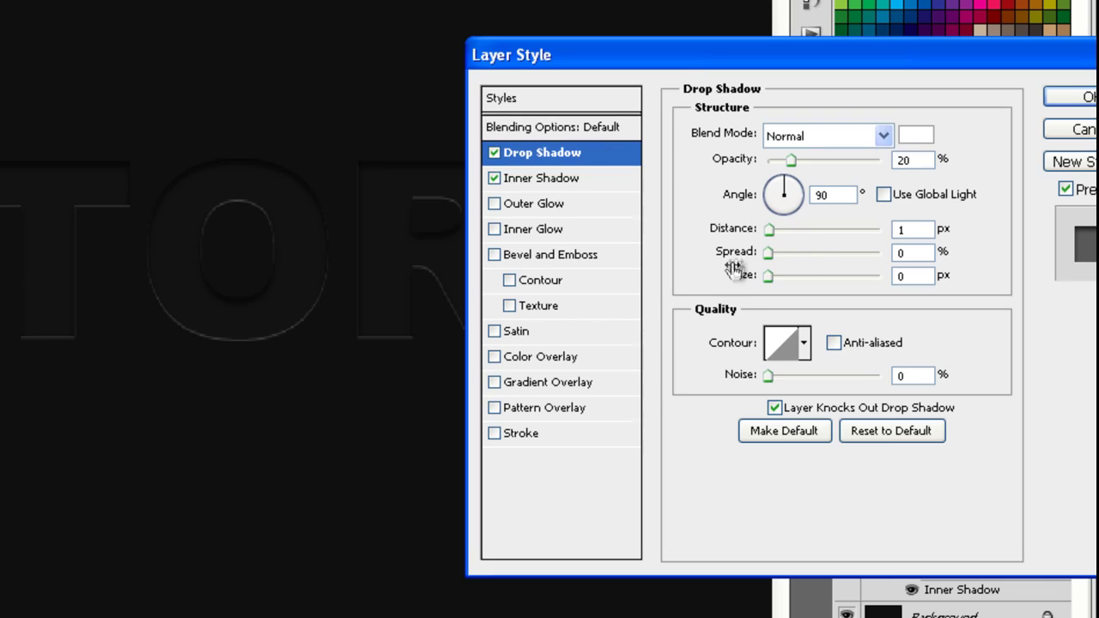
mouse_move(790, 159)
left_mouse_down()
mouse_move(774, 161)
mouse_move(784, 171)
left_mouse_up()
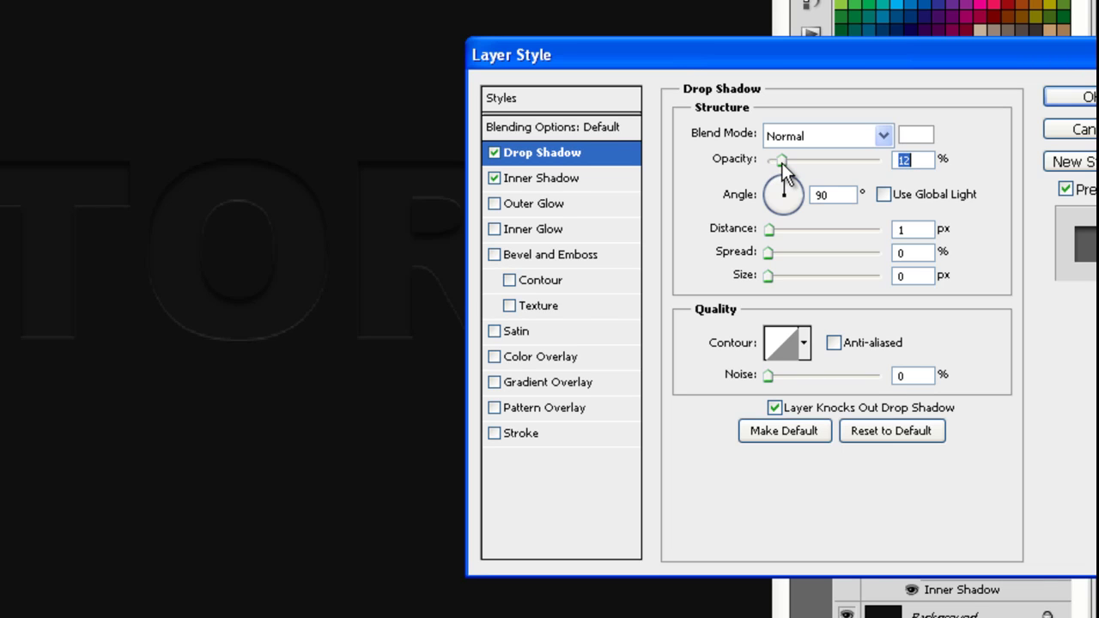
left_click(525, 359)
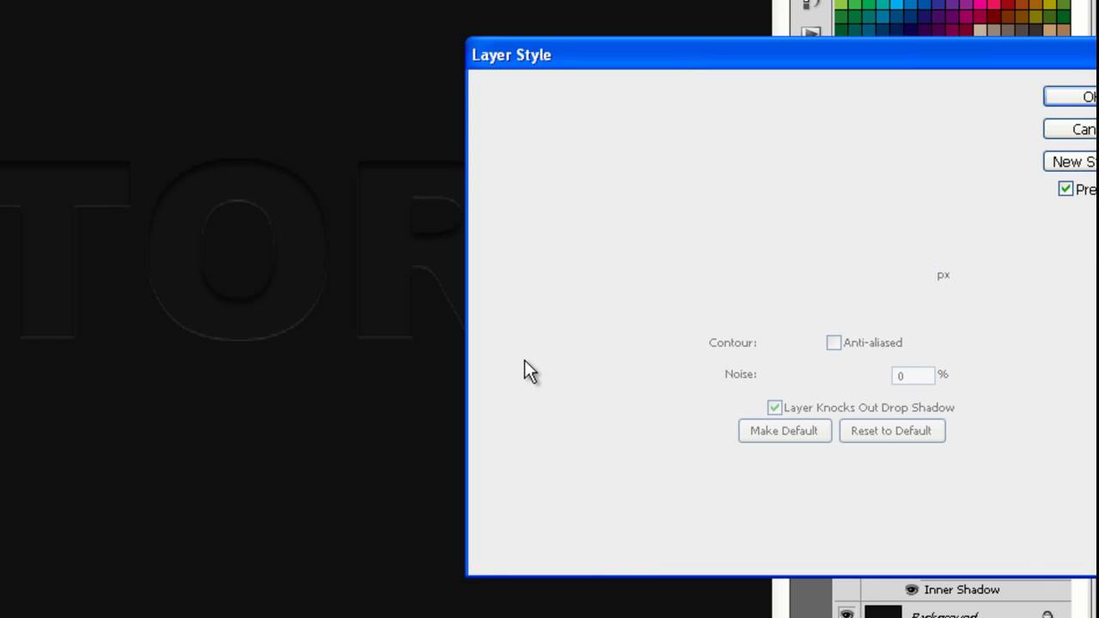
Step: Add a near-black #0a0a0a Color Overlay to TUTORIAL
left_click(918, 134)
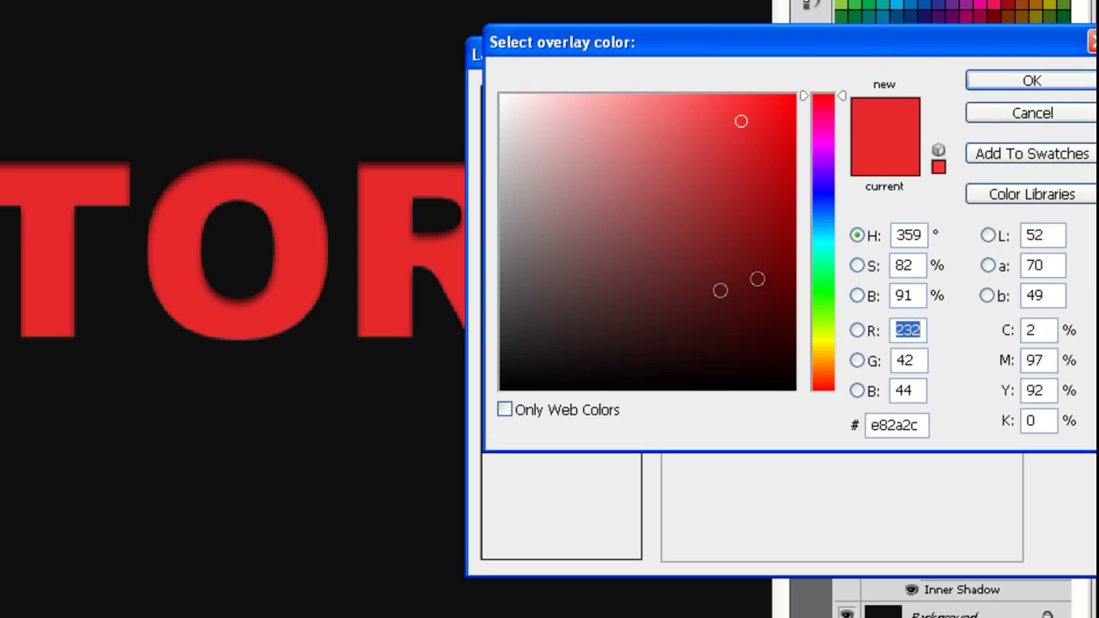
left_click_drag(535, 321, 486, 379)
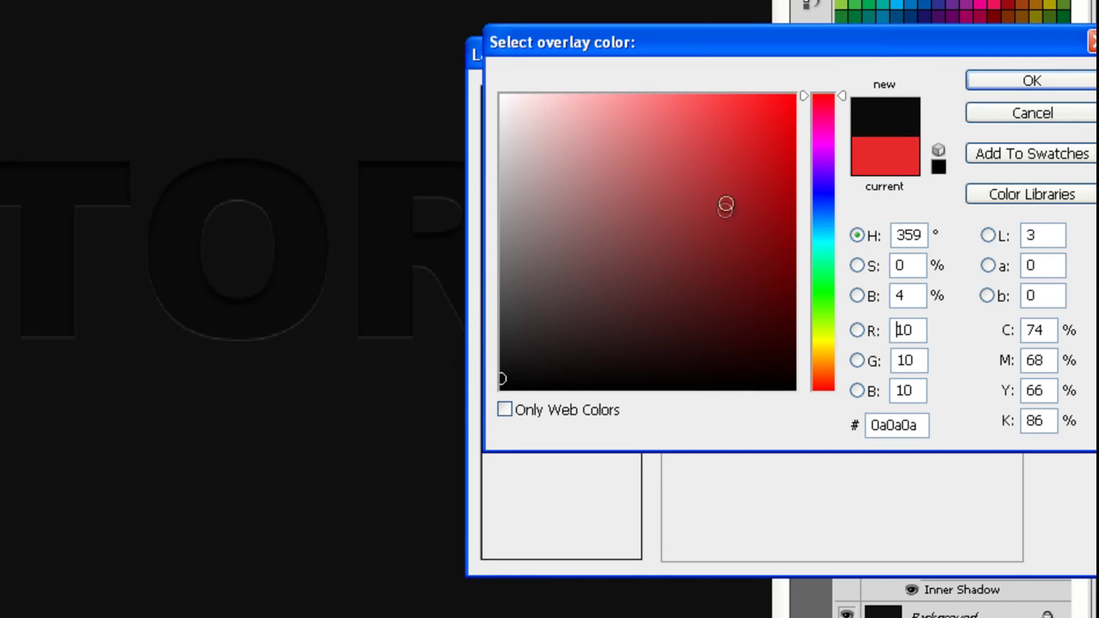
left_click(1010, 83)
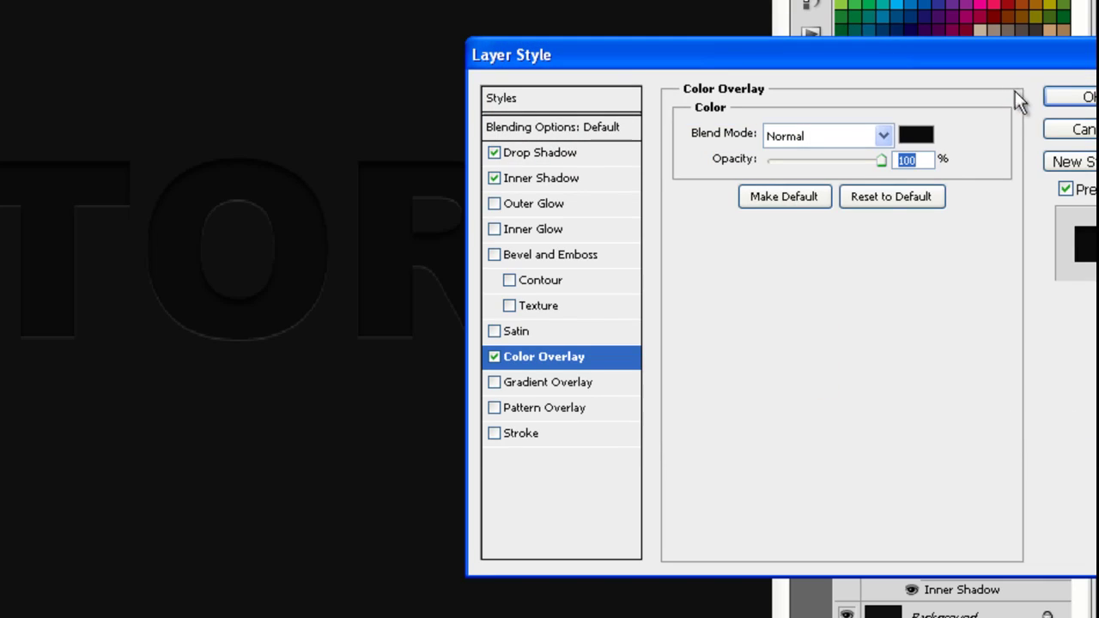
Step: Reduce the drop shadow opacity to 3% and apply the layer style
left_click(572, 153)
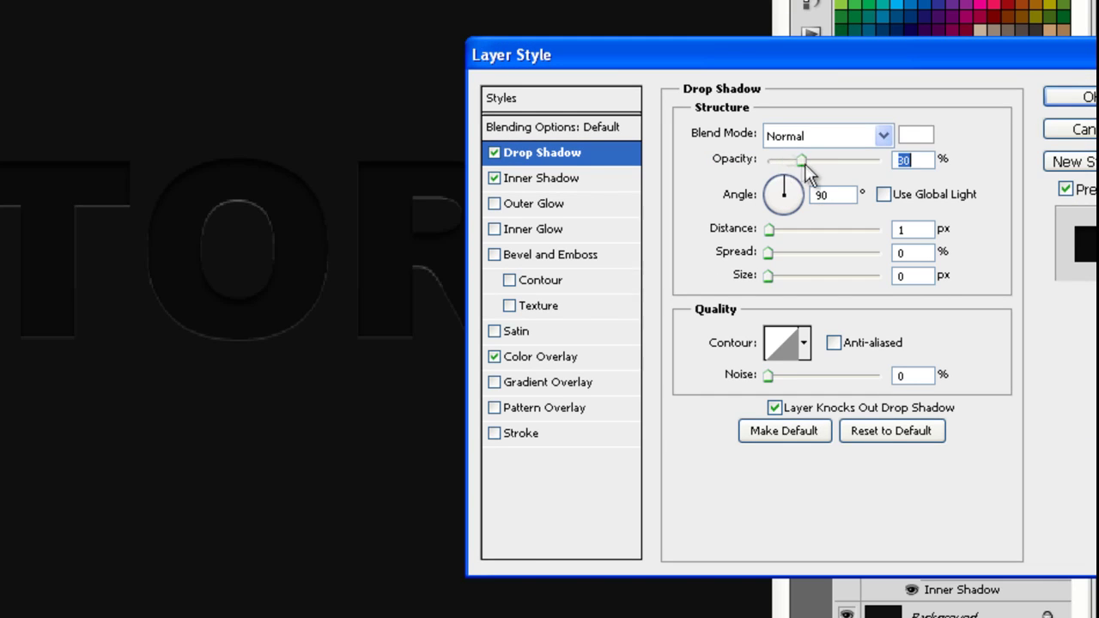
left_click_drag(803, 170, 775, 163)
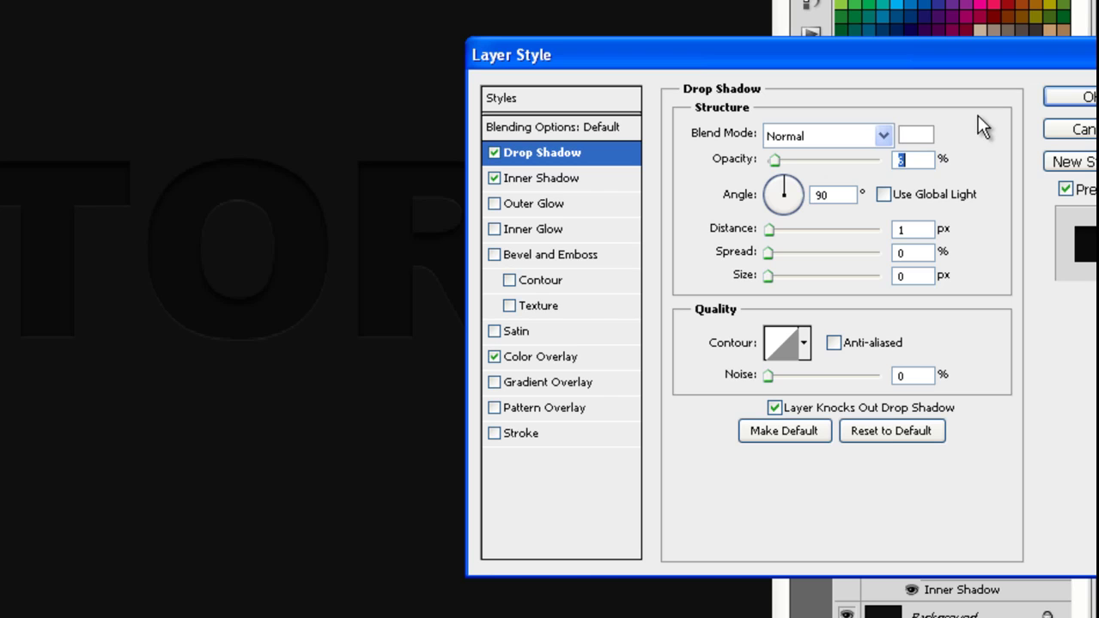
left_click(1065, 99)
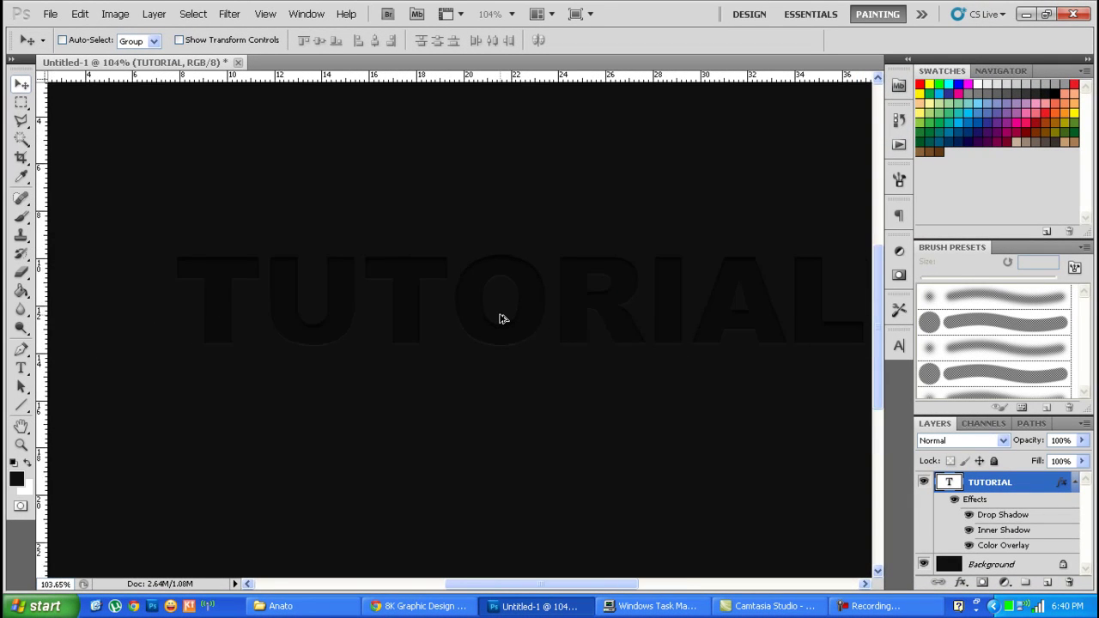
Step: Fit the whole TUTORIAL canvas in the window with Ctrl+0
key("ctrl+0")
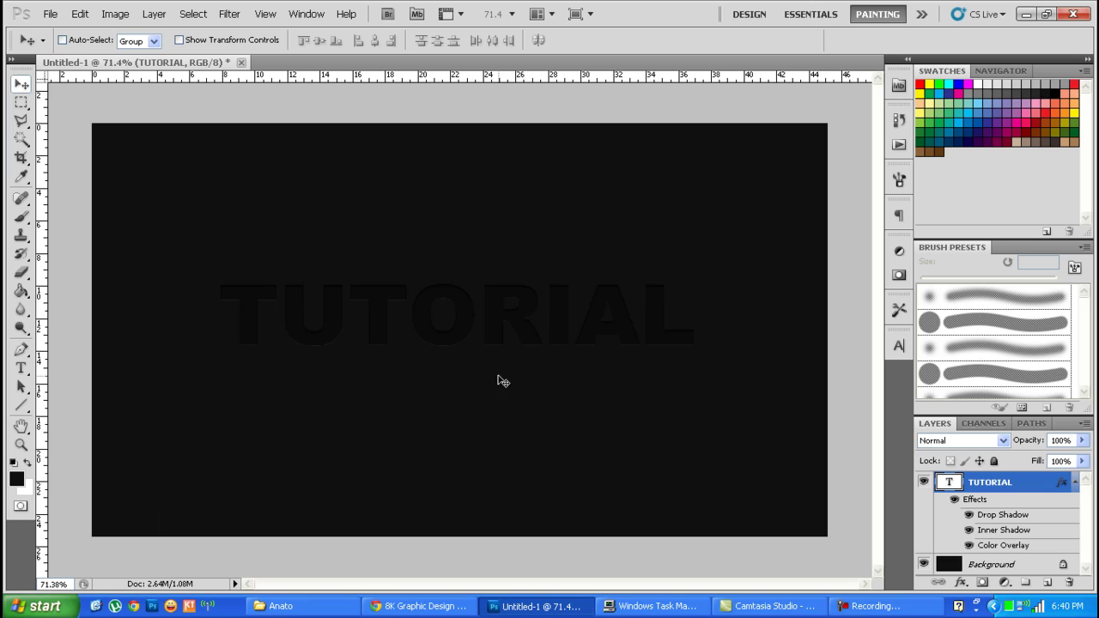